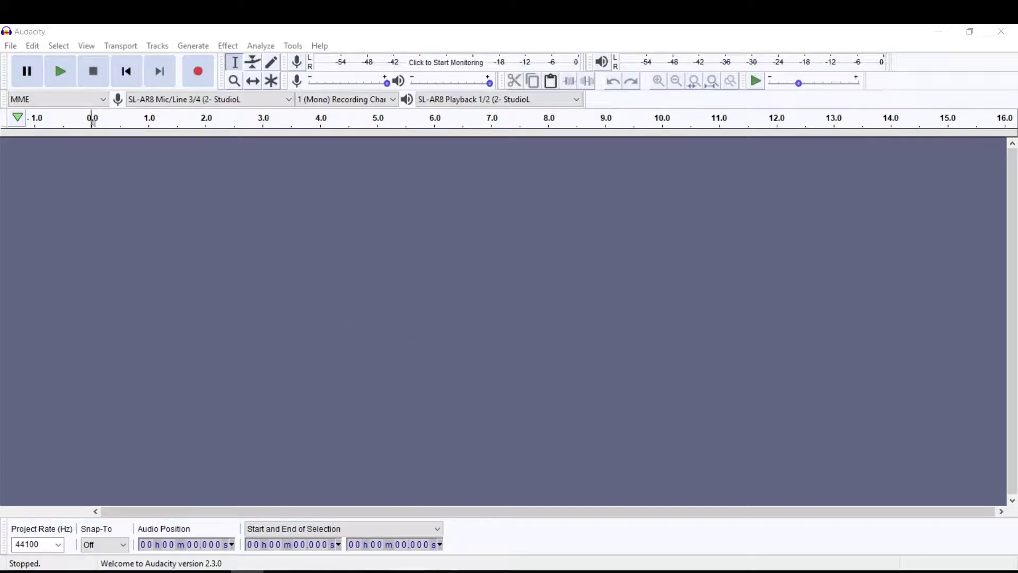
Step: Select the seven waveform files in Waveforms mp3 and drop them into Audacity as tracks
left_click_drag(1017, 212, 686, 118)
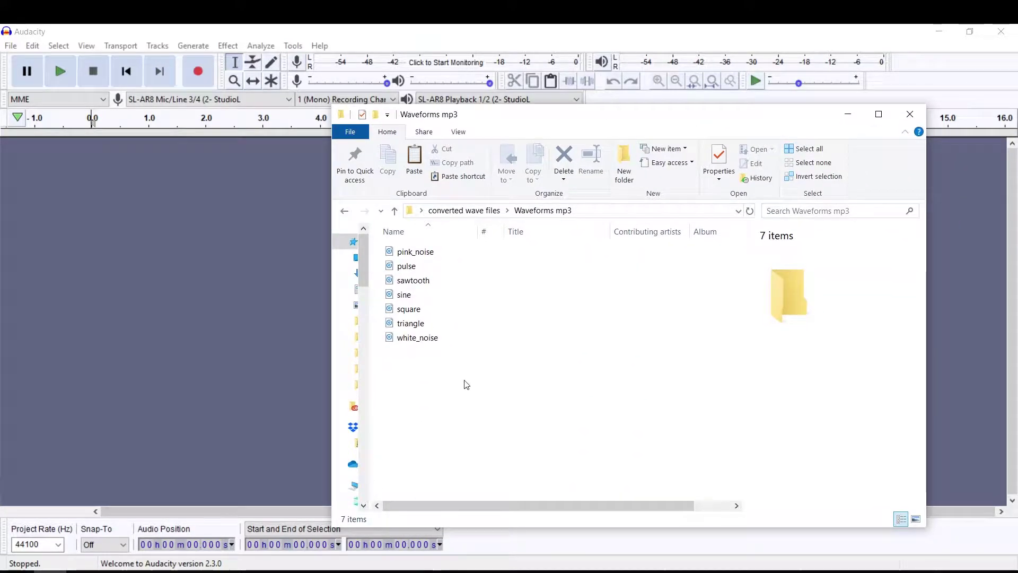
left_click_drag(465, 380, 406, 257)
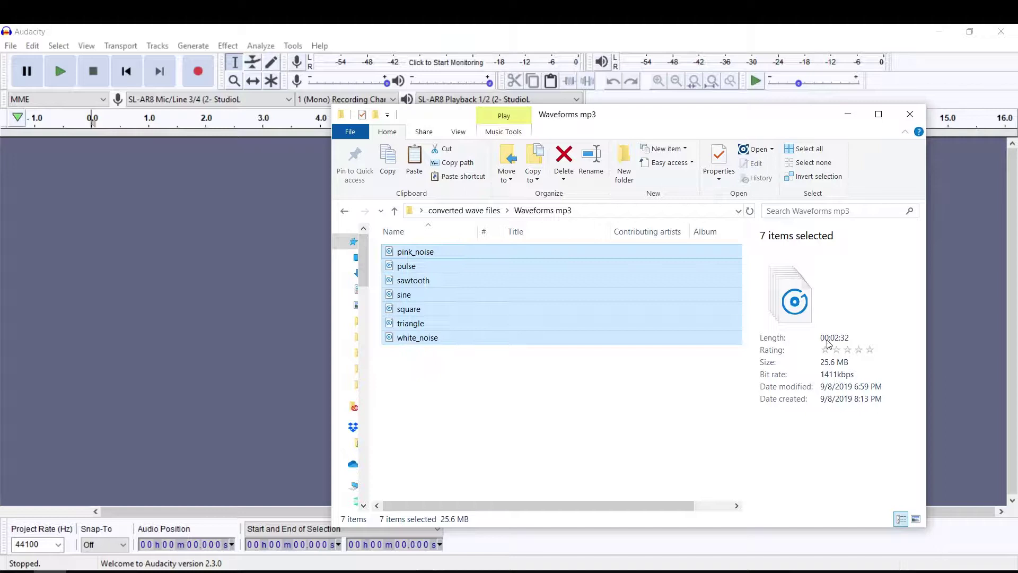
left_click(663, 391)
left_click(412, 254)
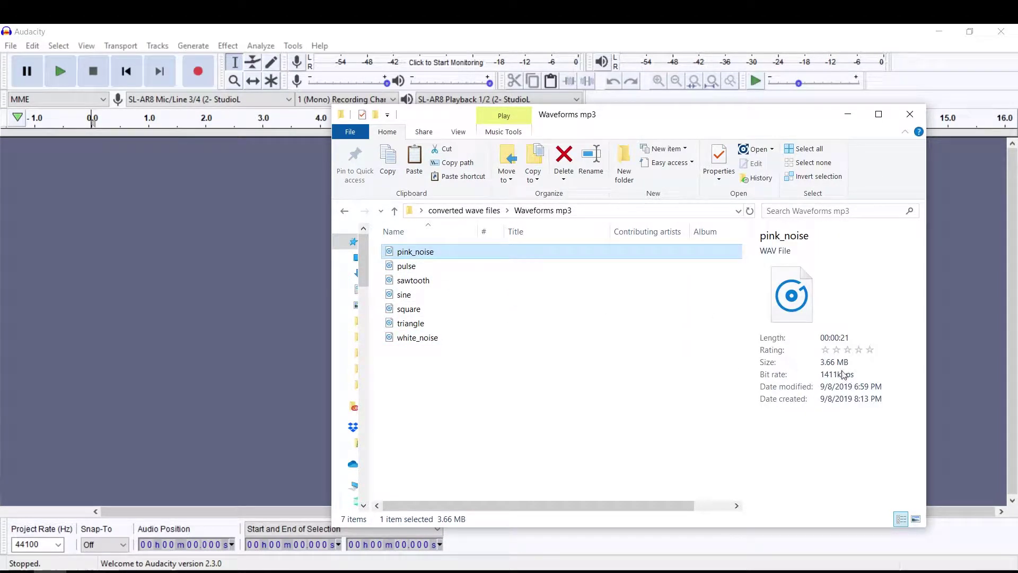
left_click_drag(536, 403, 416, 253)
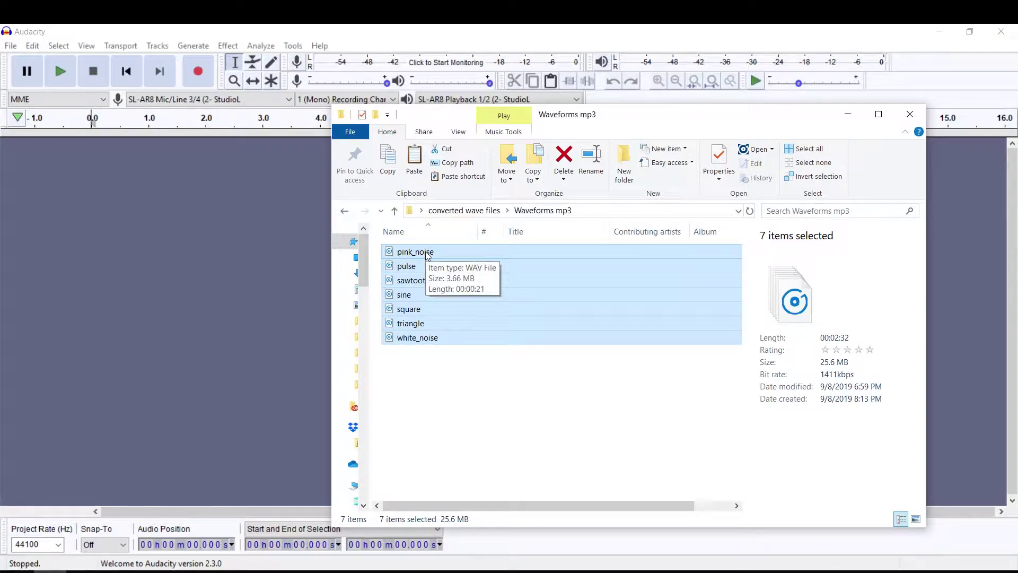
left_click_drag(427, 255, 100, 199)
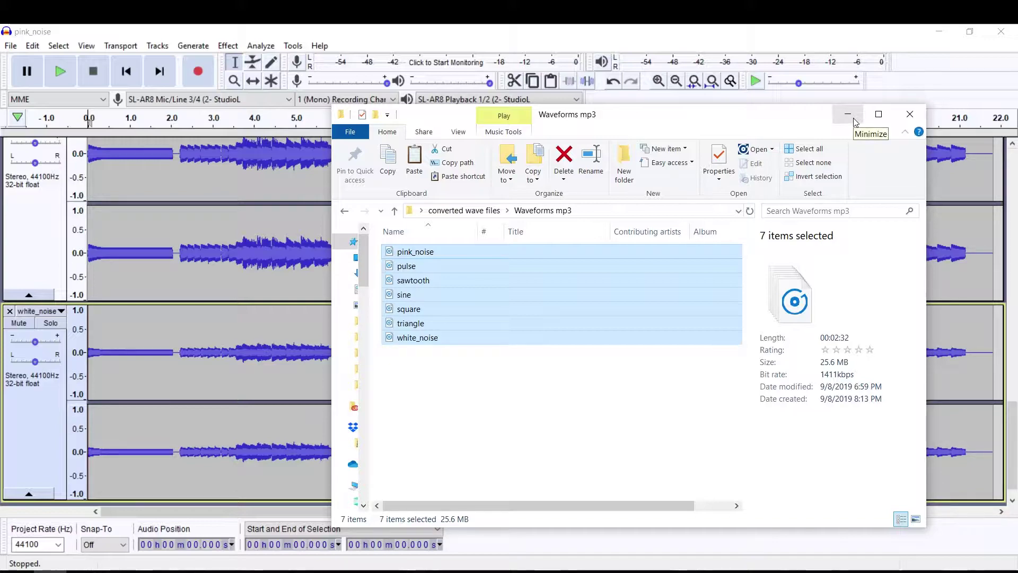
Step: Hide Explorer, scroll through the seven imported tracks, and bring up the File > Export submenu
left_click(847, 115)
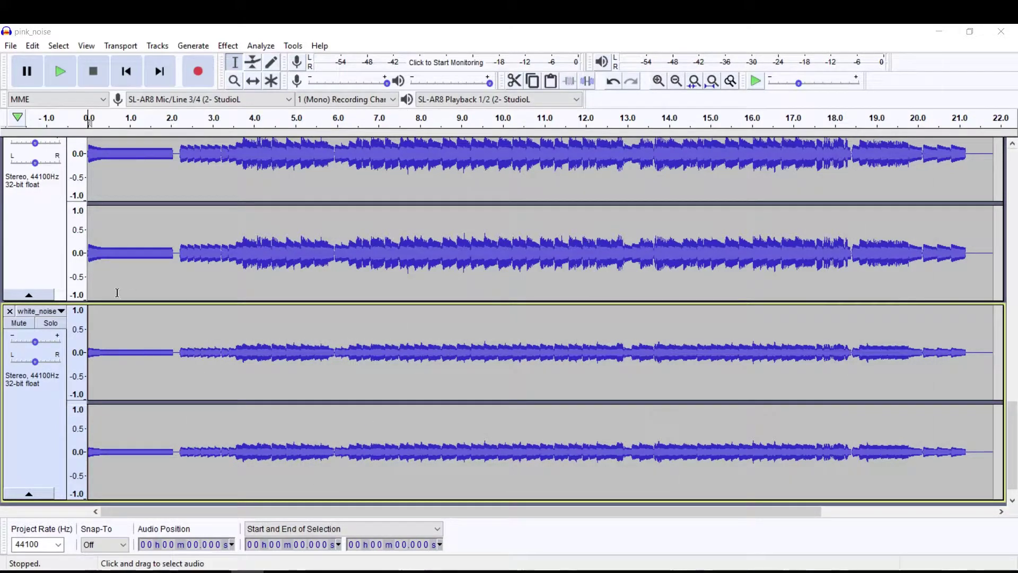
scroll(130, 270, "up", 5)
scroll(130, 270, "up", 10)
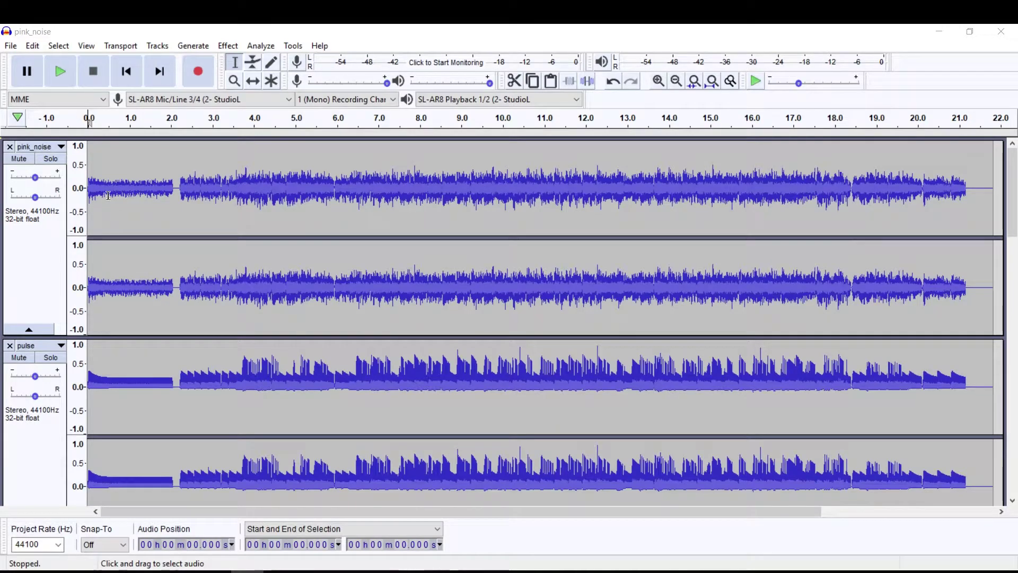
scroll(27, 276, "down", 10)
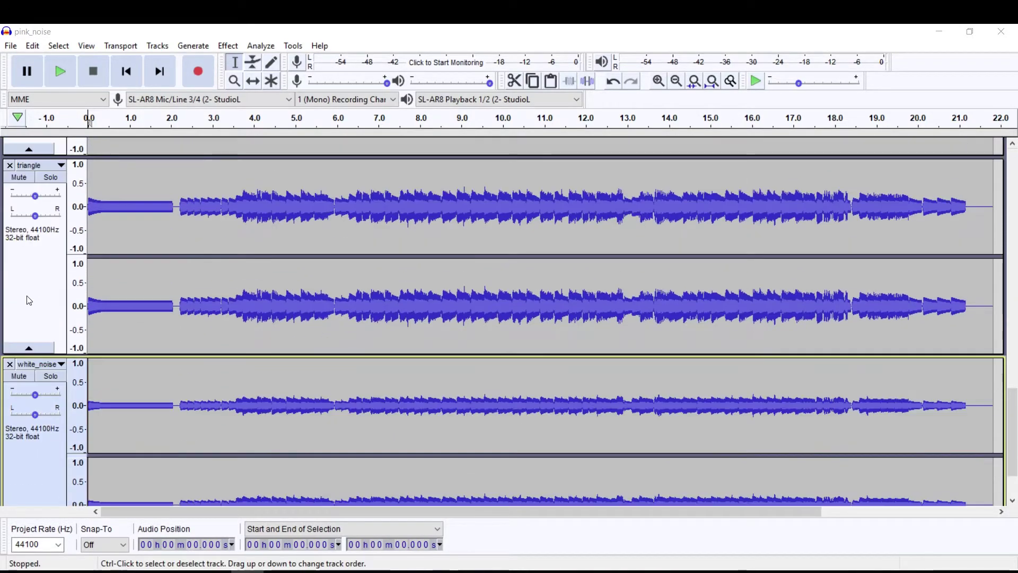
scroll(32, 316, "up", 10)
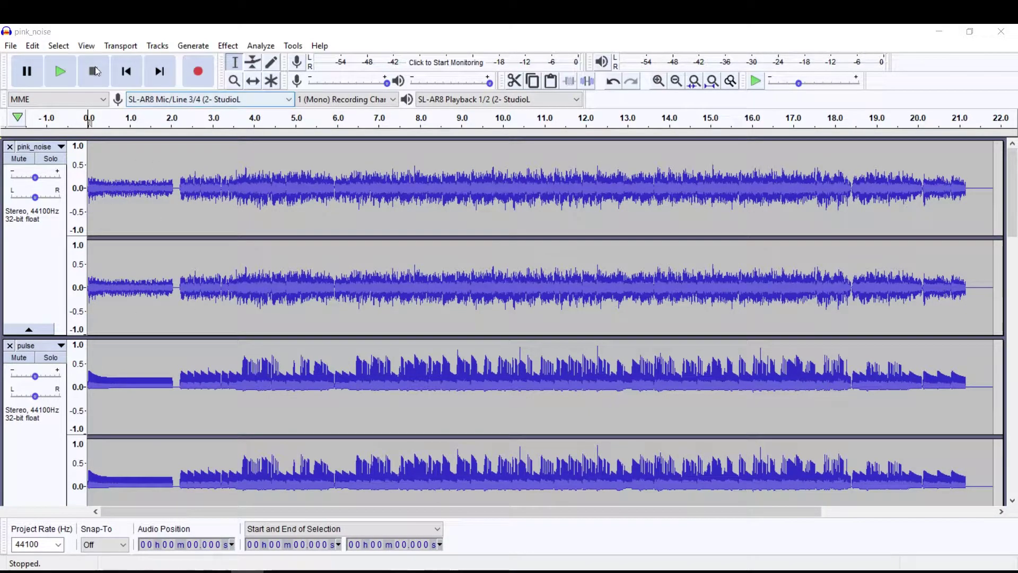
left_click(14, 46)
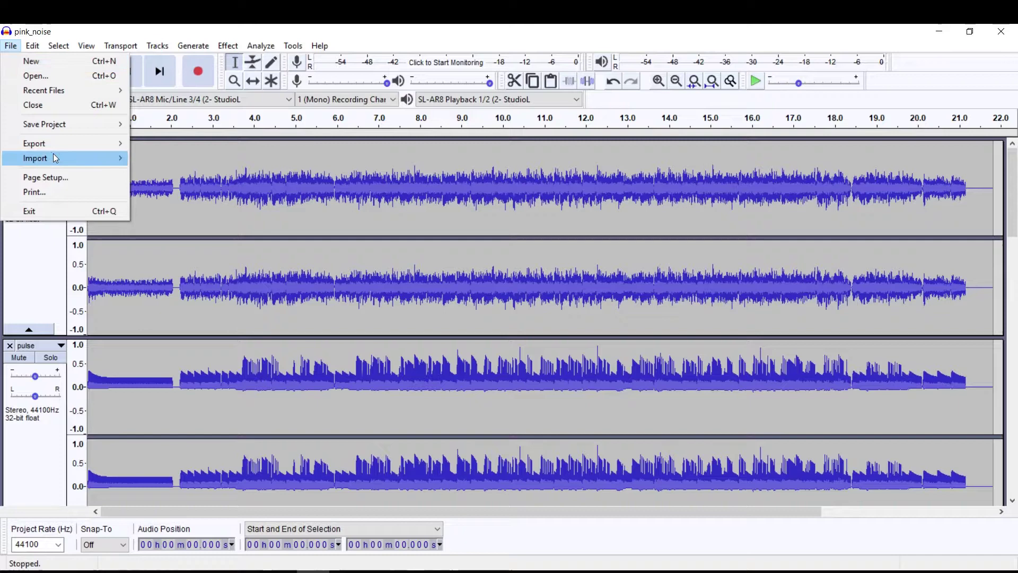
mouse_move(61, 142)
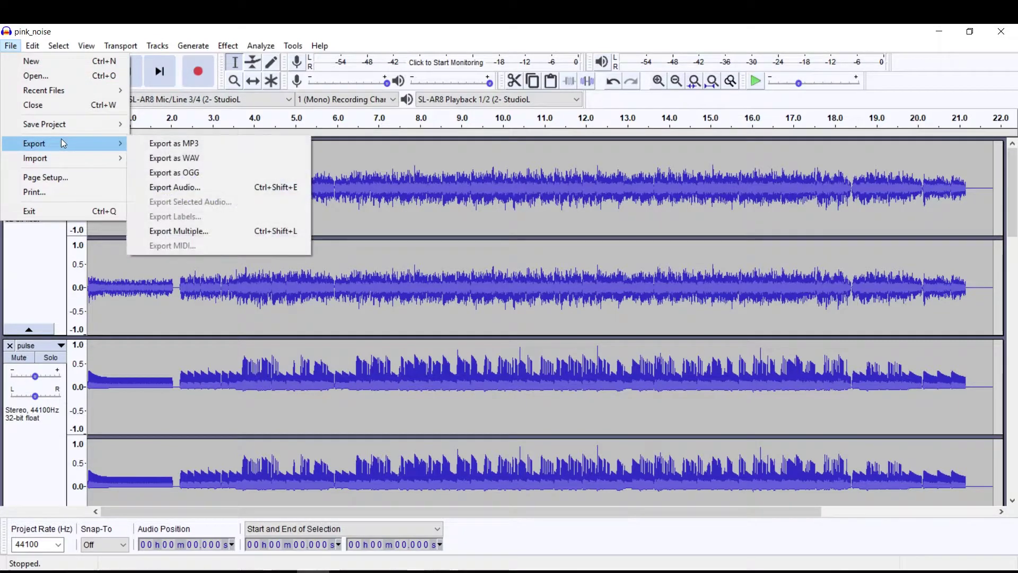
Step: In Export Multiple, target Desktop\converted wave files with WAV (Microsoft) signed 16-bit PCM format
left_click(199, 230)
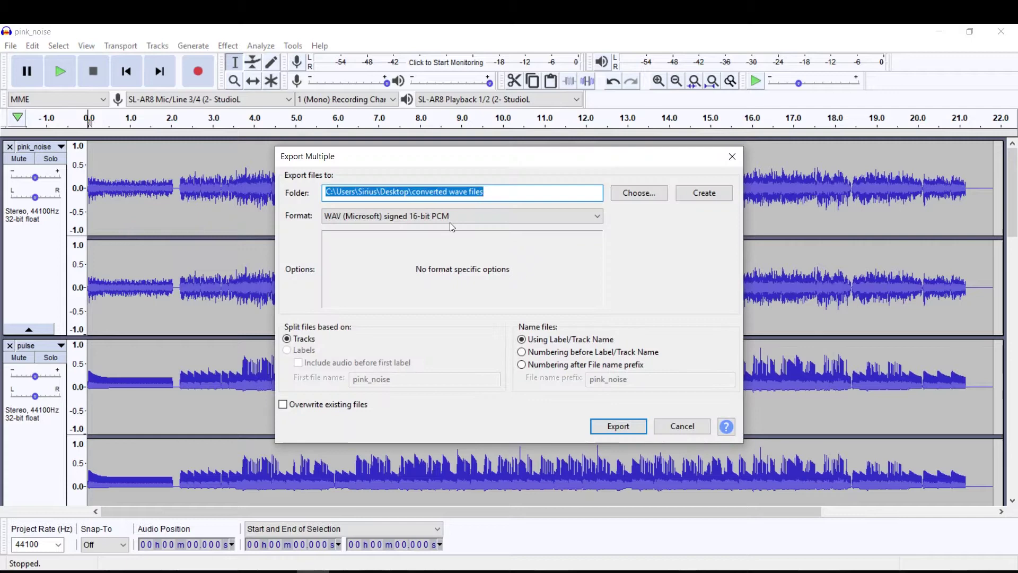
left_click(640, 193)
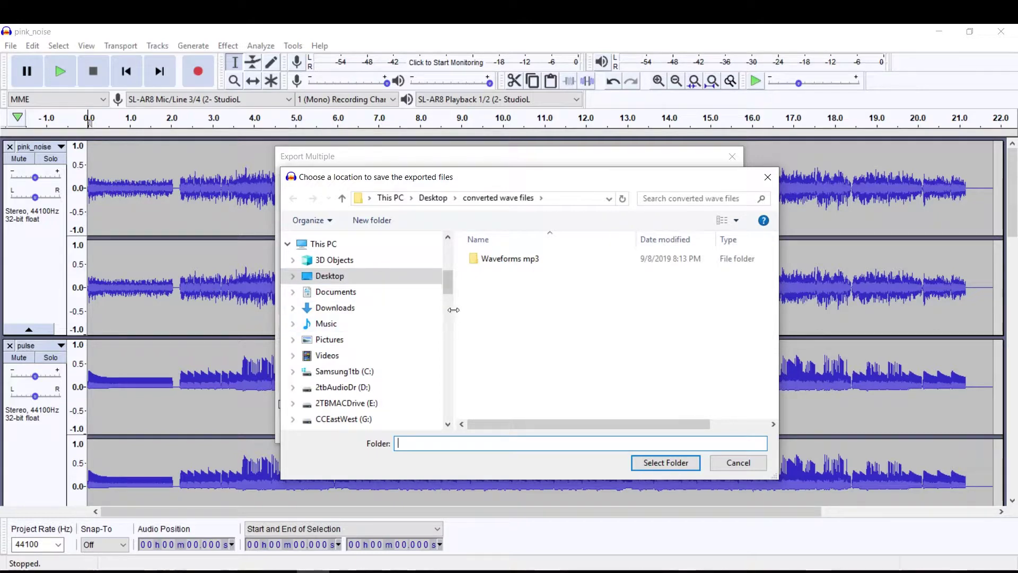
left_click_drag(451, 309, 317, 309)
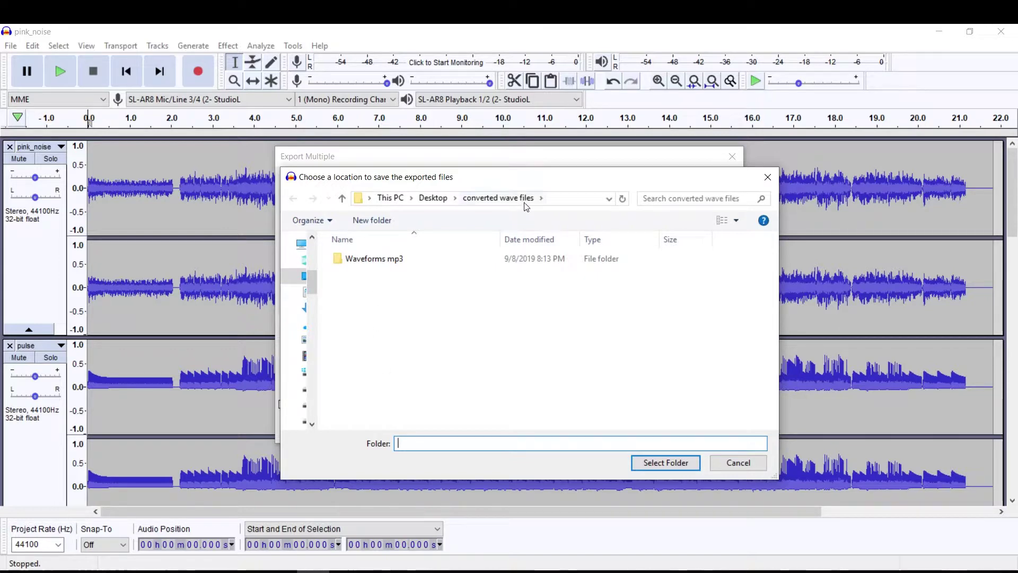
left_click(666, 462)
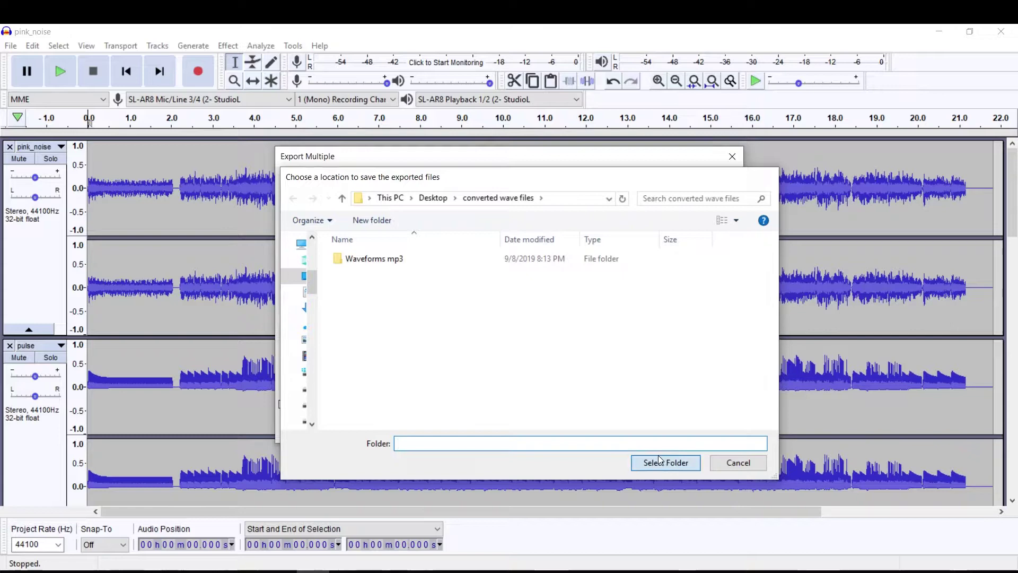
left_click(427, 223)
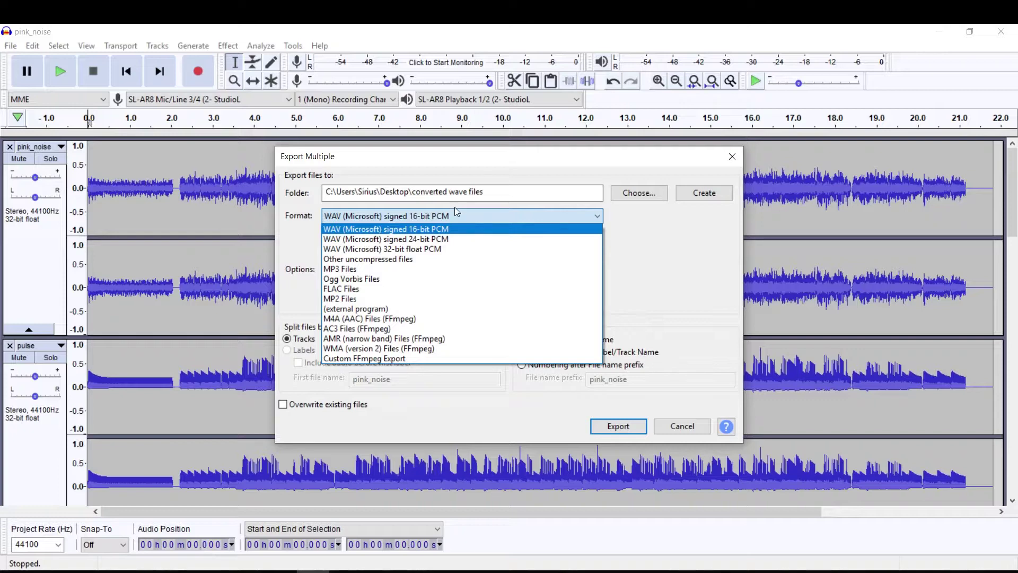
left_click(383, 230)
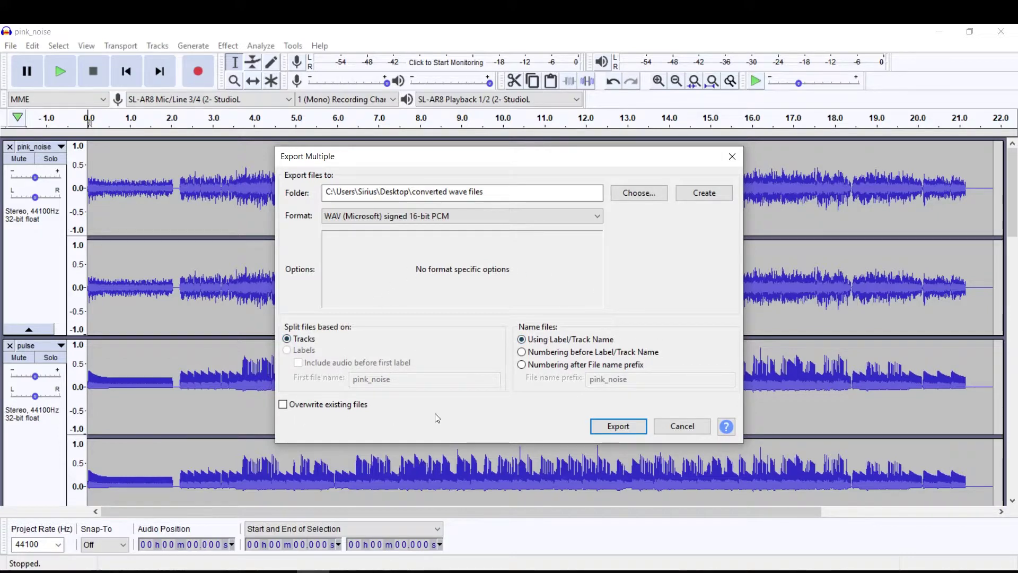
Step: Run the export, accepting metadata for pink_noise, pulse, sawtooth, sine, square, triangle and white_noise
left_click(618, 426)
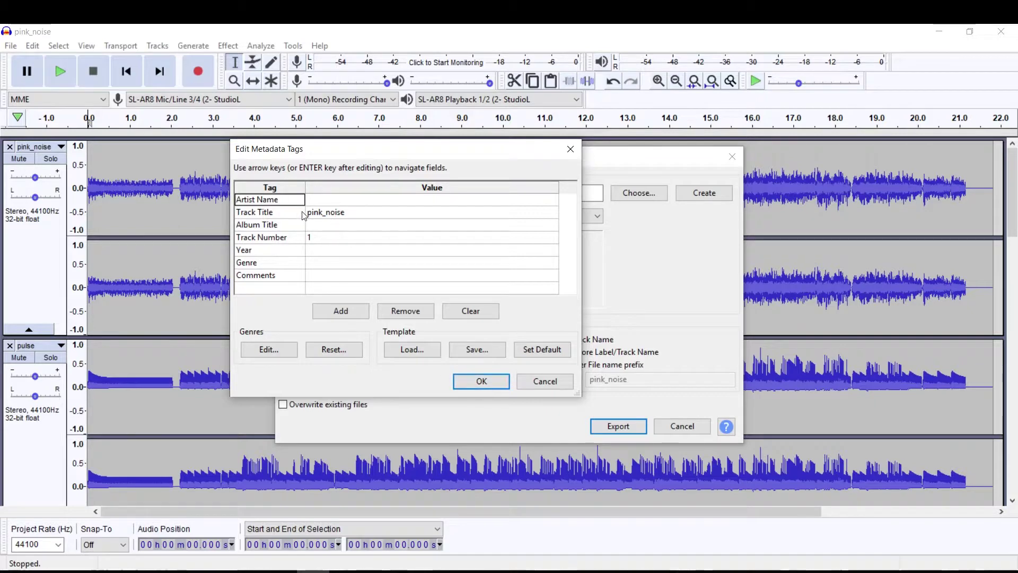
left_click(470, 382)
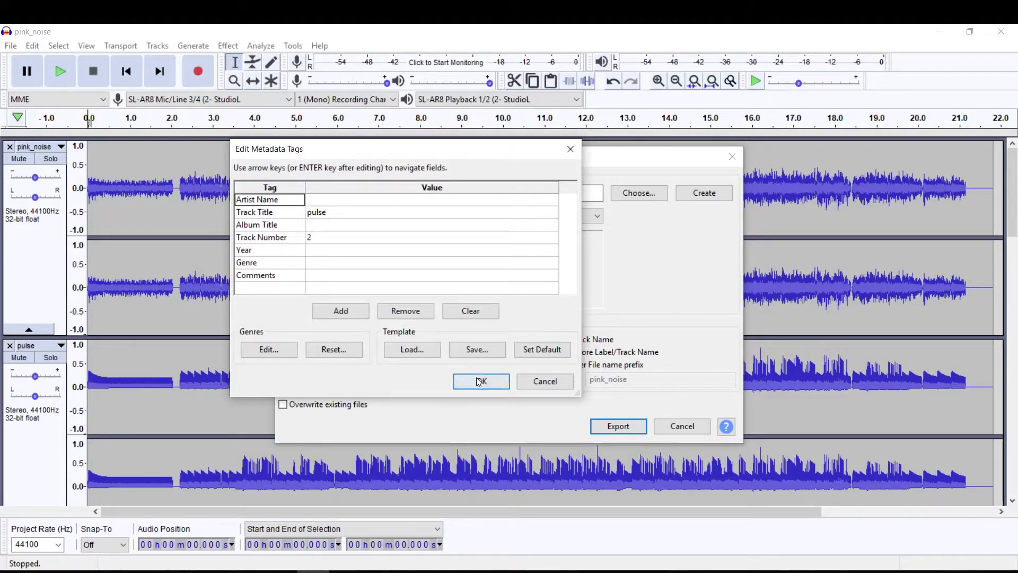
left_click(479, 381)
left_click(461, 383)
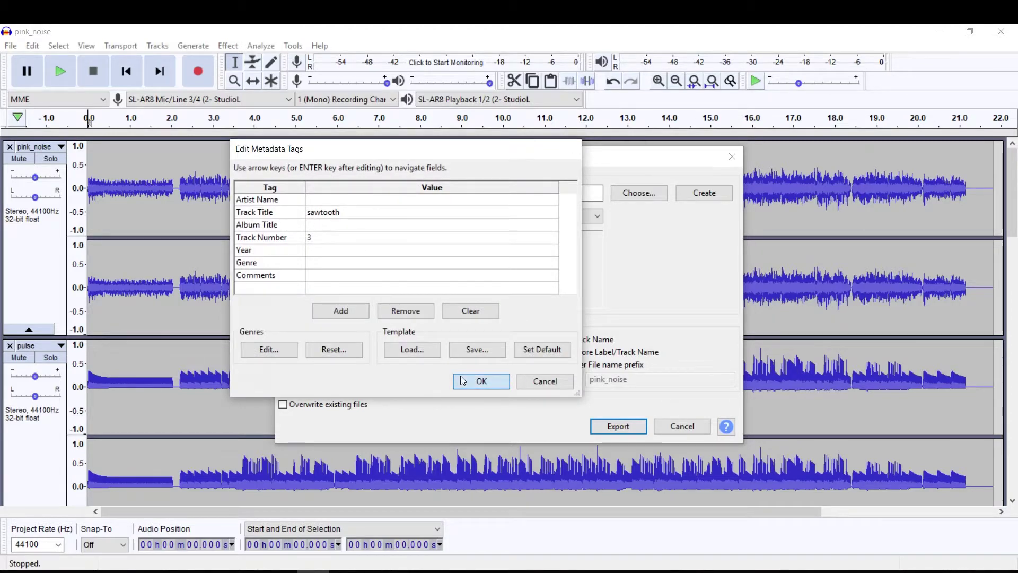
left_click(470, 382)
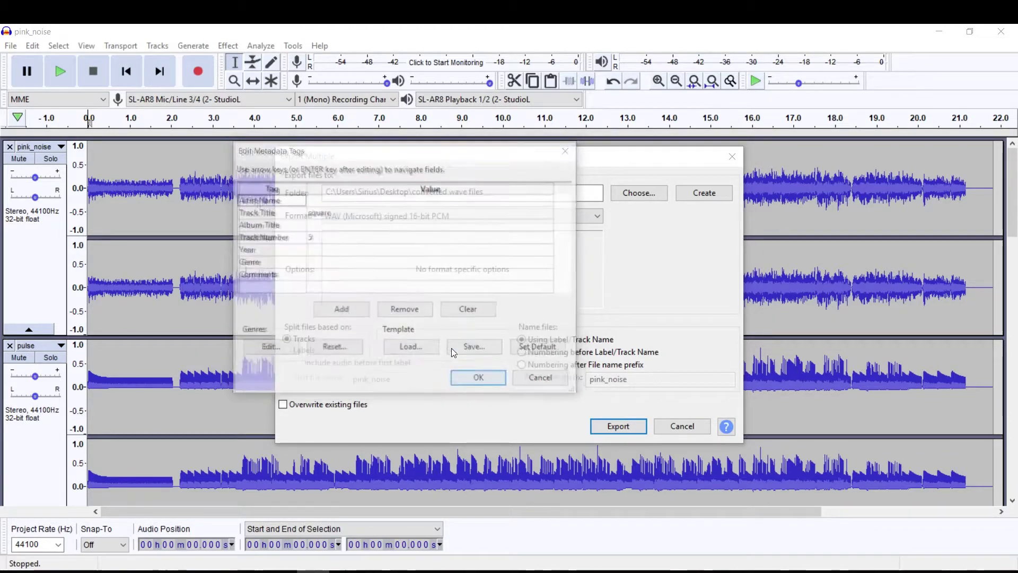
left_click(496, 385)
left_click(492, 390)
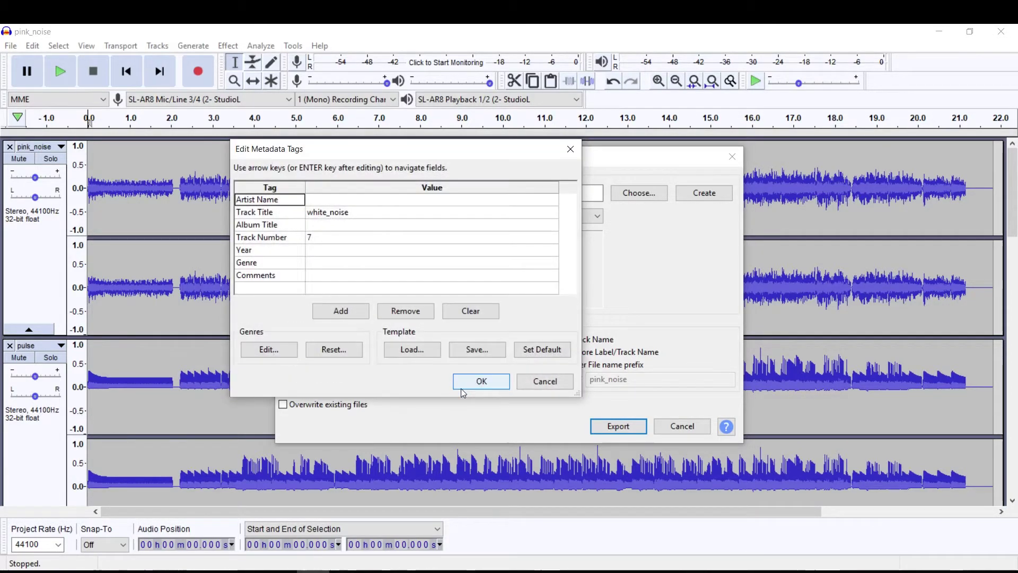
left_click(491, 386)
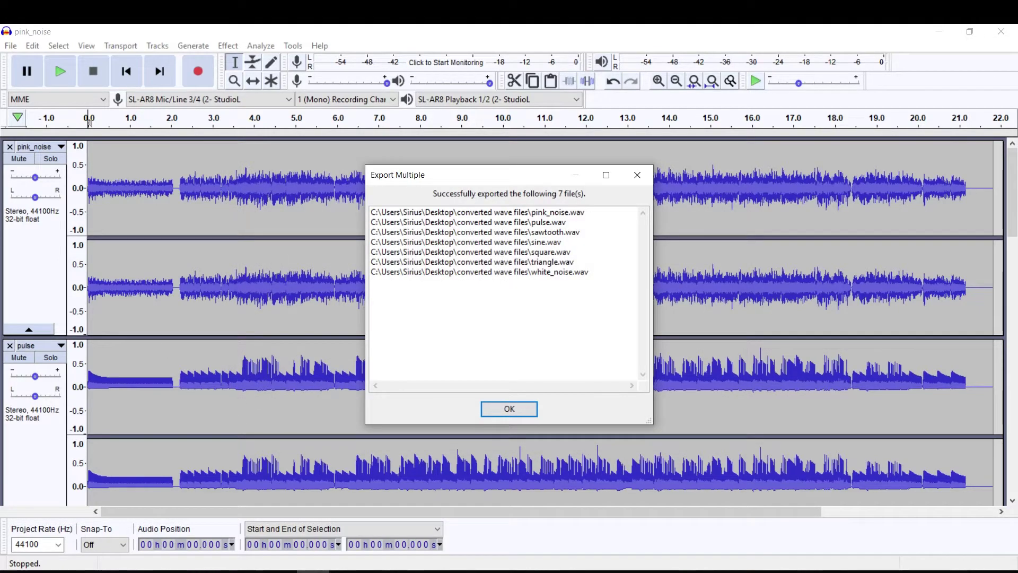
Step: Open the converted wave files folder and check each of the seven exported WAV files' details
key("alt+Tab")
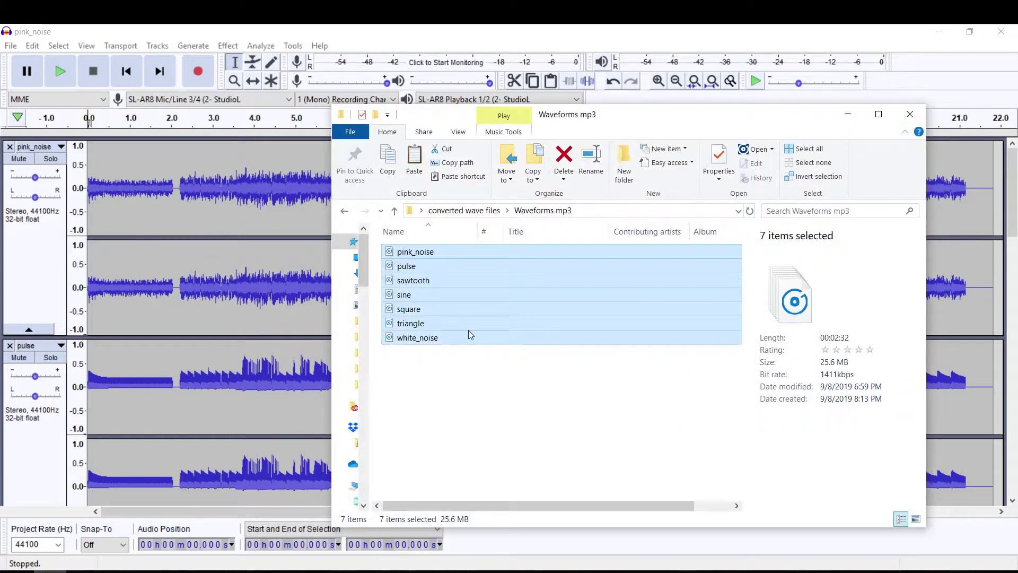
left_click(469, 211)
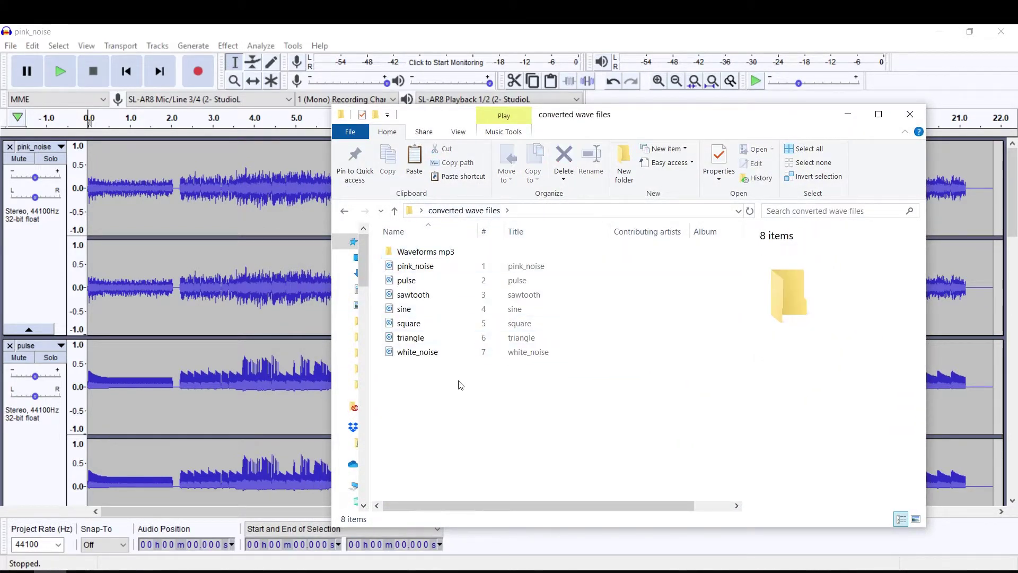
left_click(517, 272)
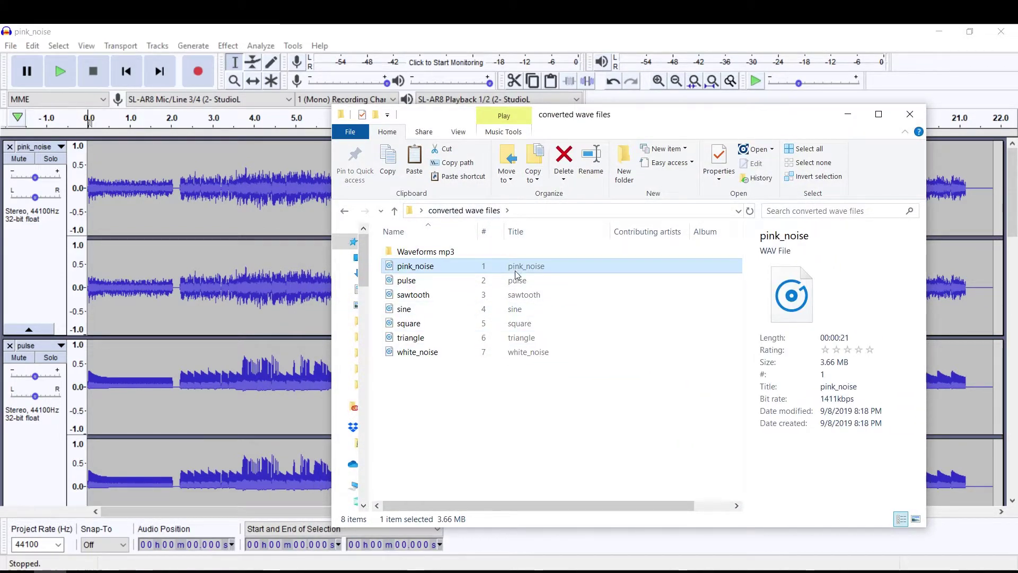
left_click(518, 280)
left_click(520, 295)
left_click(521, 309)
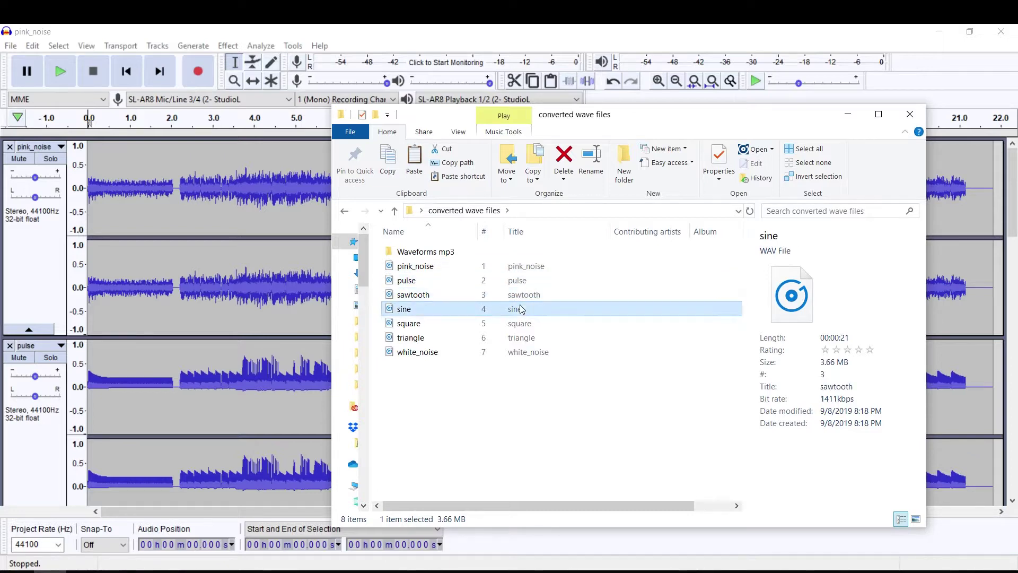
left_click(523, 324)
left_click(525, 338)
left_click(528, 352)
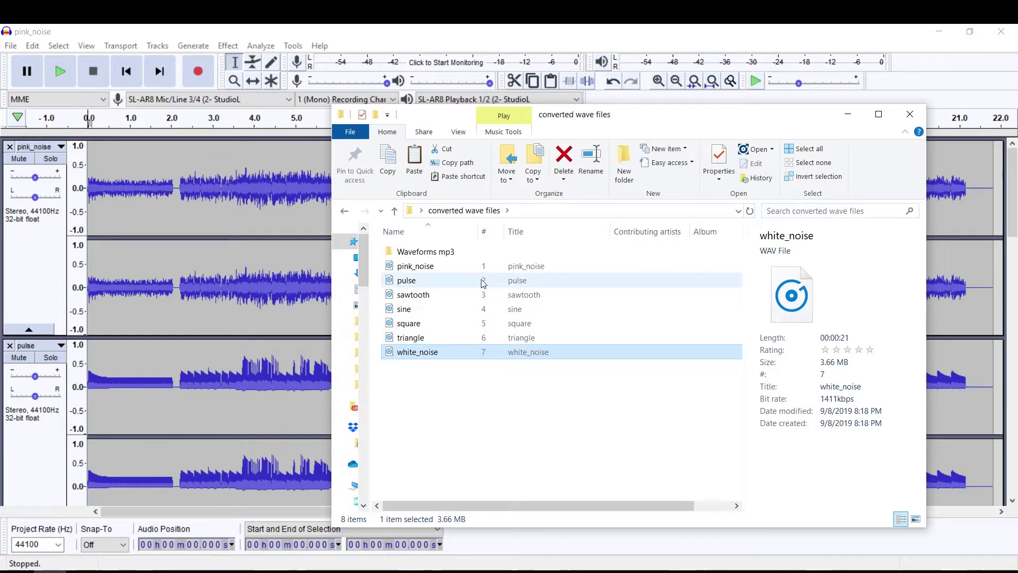
Step: Compare the pink_noise, pulse and sine mp3 originals, then return to the exported pink_noise WAV
double_click(468, 252)
left_click(416, 253)
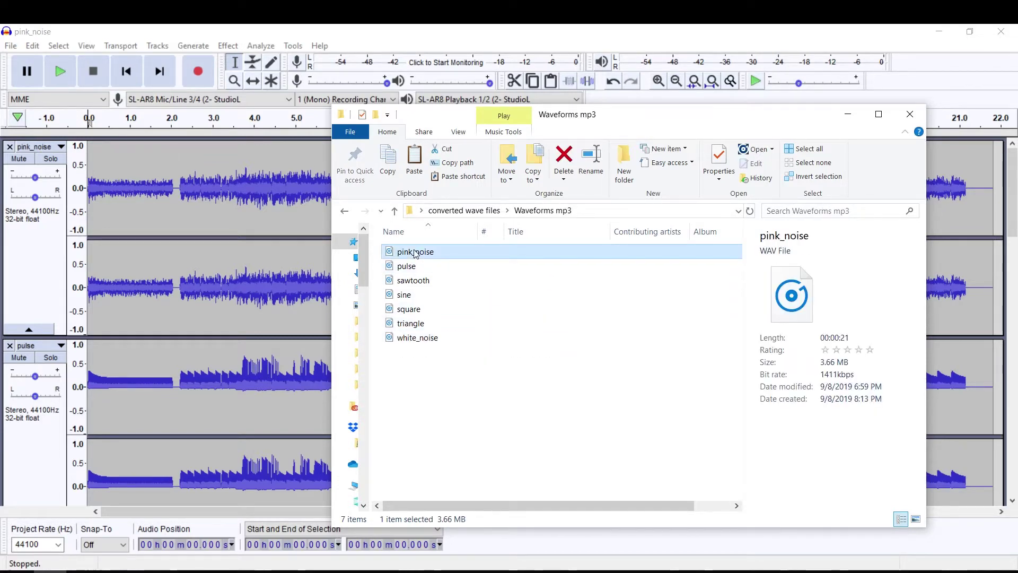
left_click(417, 267)
left_click(409, 295)
left_click(485, 210)
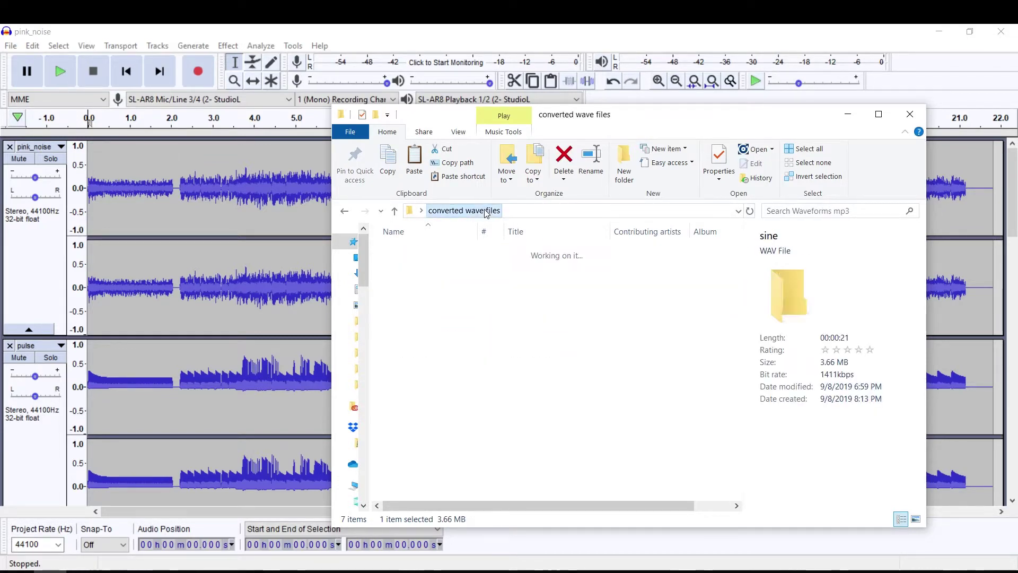
left_click(437, 266)
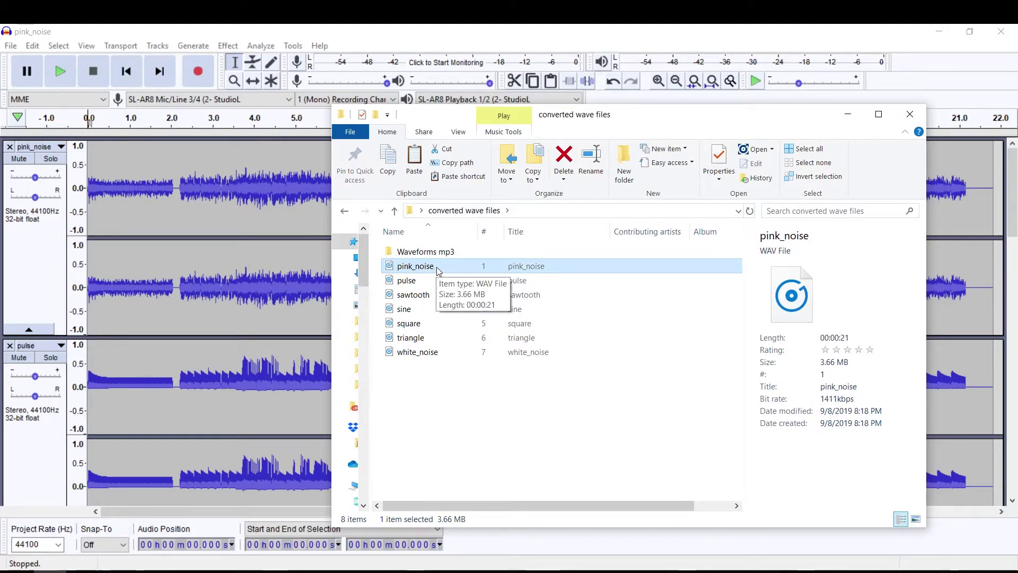
Step: Review the pink_noise WAV file's Properties, dismiss them, and close the File Explorer window
right_click(437, 266)
left_click(534, 525)
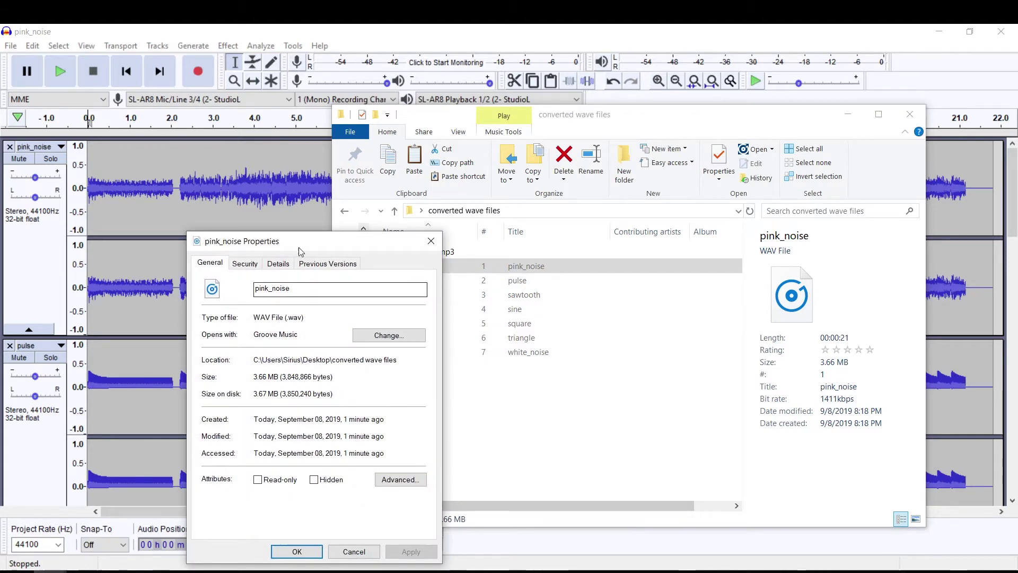
left_click_drag(299, 251, 528, 188)
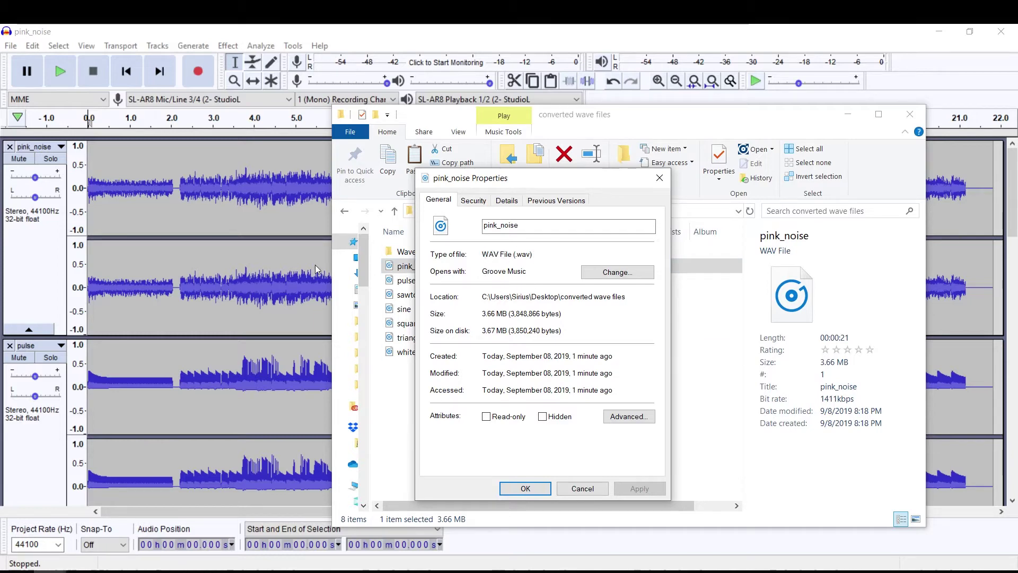
left_click(558, 488)
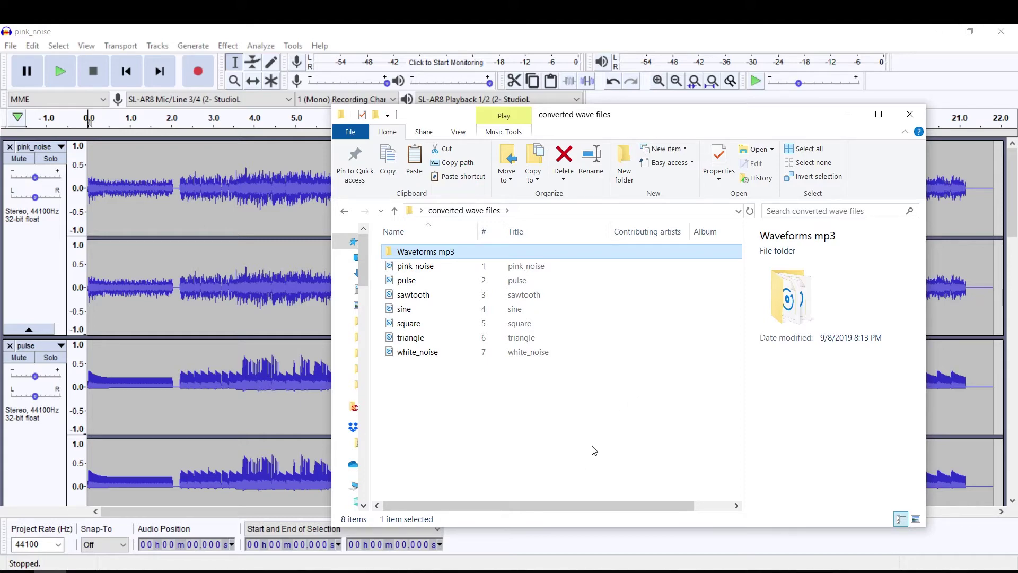
left_click(909, 114)
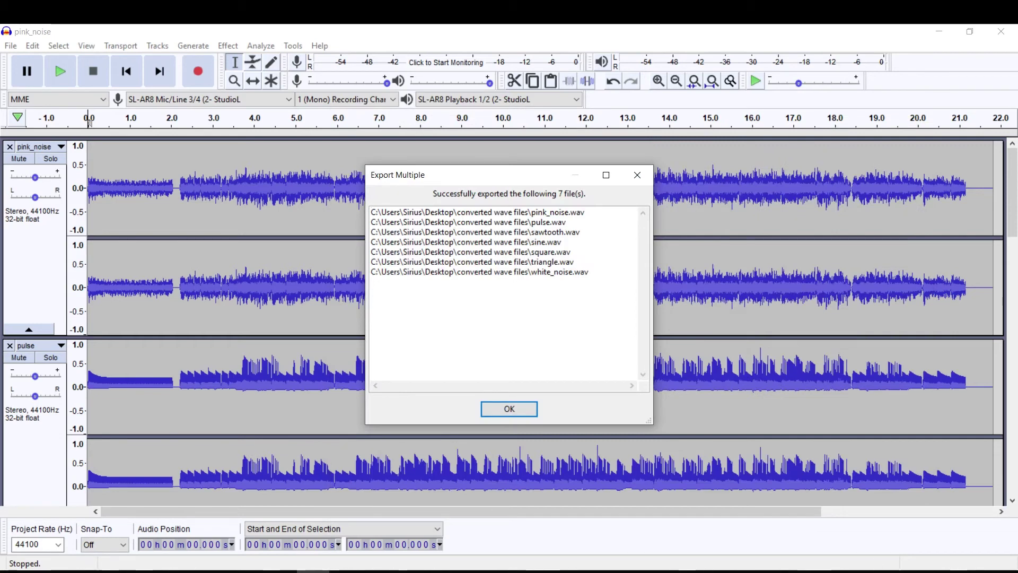